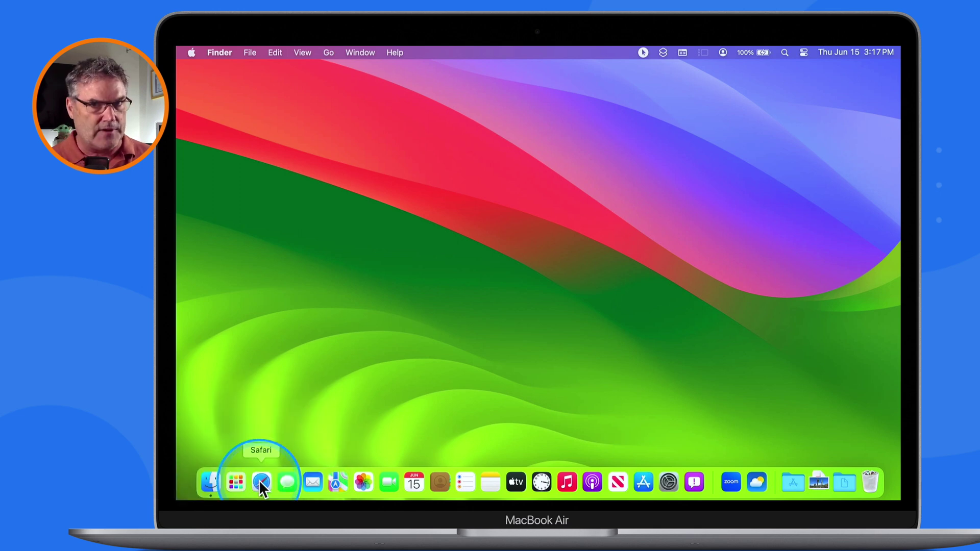
Step: Launch Safari and open danstutorials.com
{"action": "left_click", "coordinate": [260, 482]}
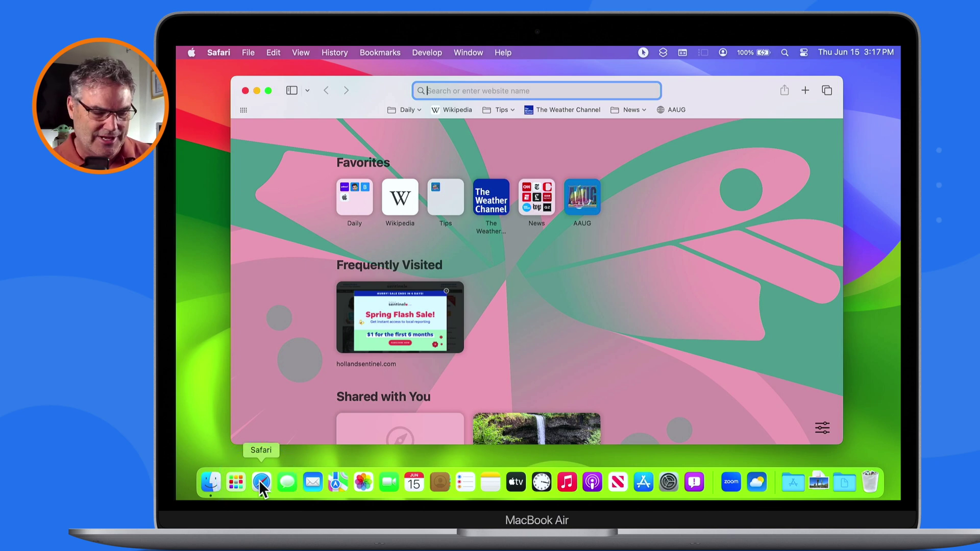
{"action": "type", "text": "danst"}
{"action": "key", "text": "Return"}
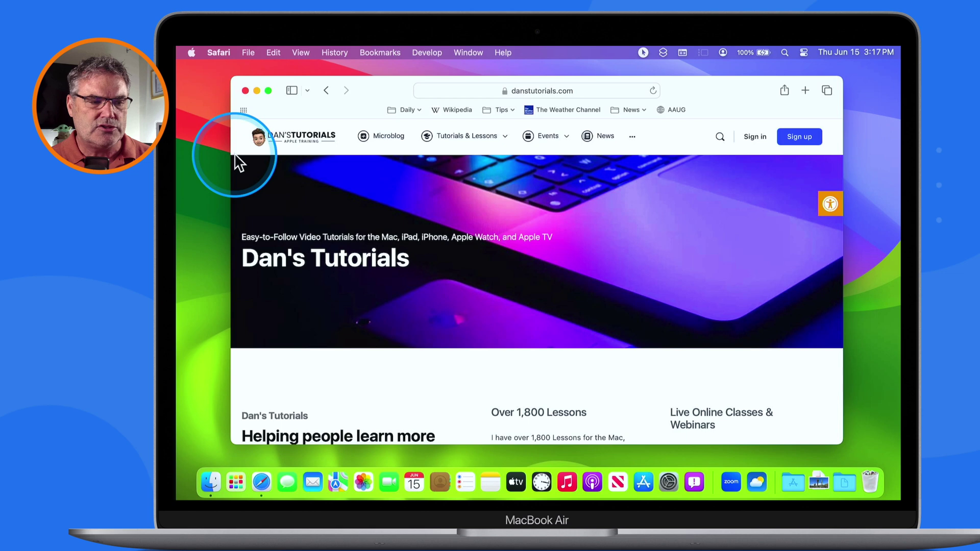
Step: Add the current website to the Dock as a web app, shortening its name to Dans Tutorials
{"action": "left_click", "coordinate": [246, 52]}
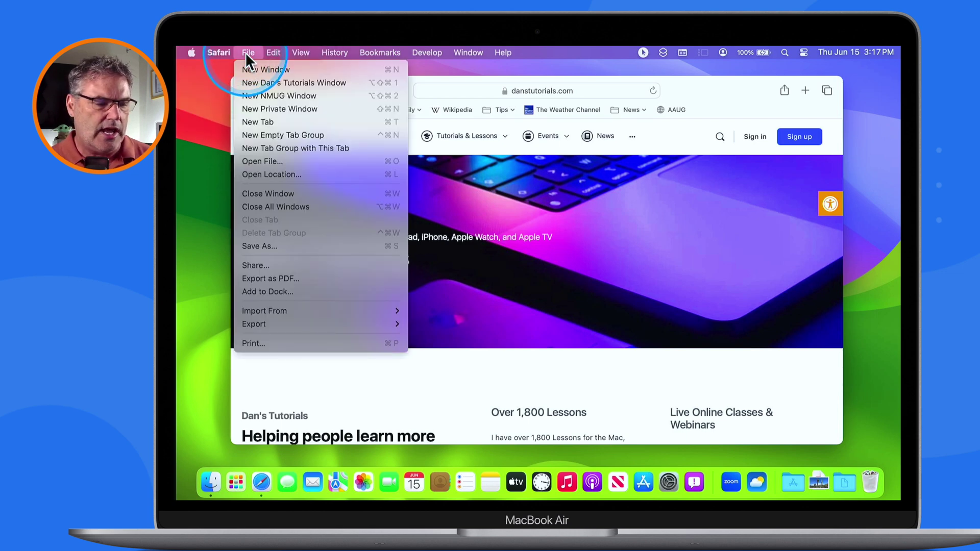
{"action": "left_click", "coordinate": [264, 292]}
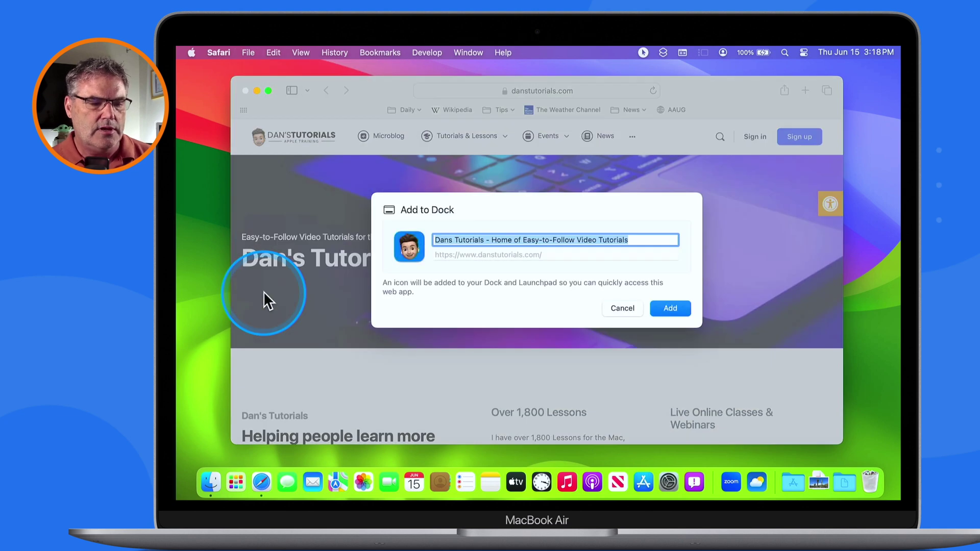
{"action": "left_click", "coordinate": [483, 239]}
{"action": "key", "text": "shift+super+Right"}
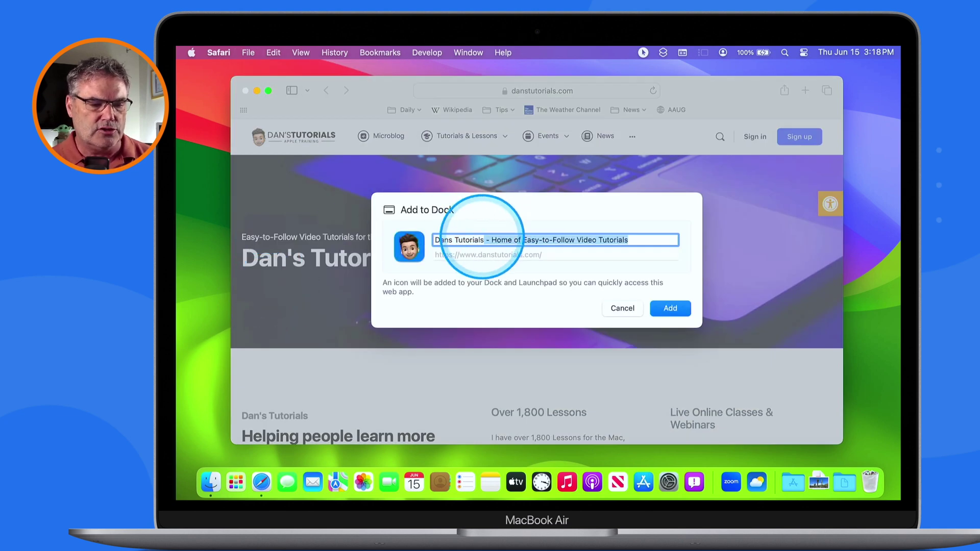
{"action": "key", "text": "BackSpace"}
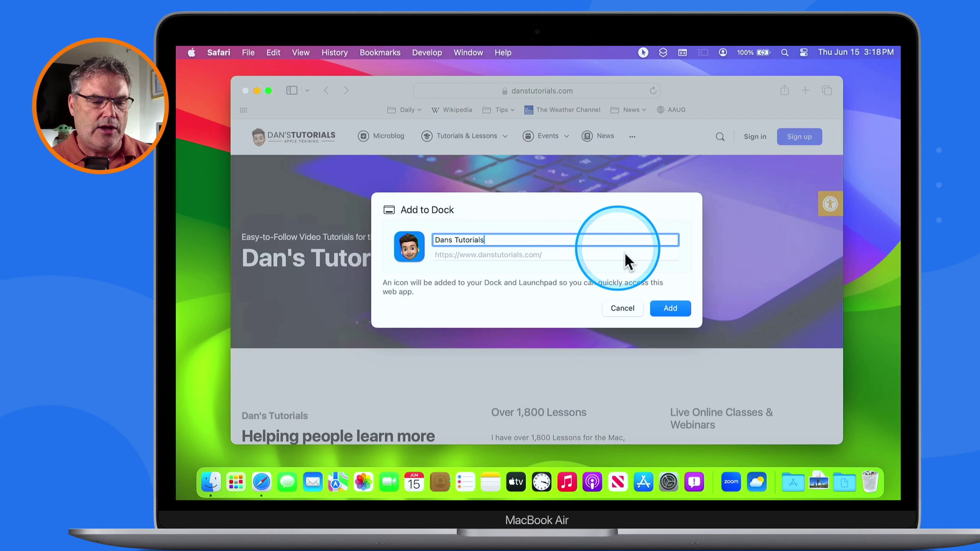
{"action": "left_click", "coordinate": [669, 305]}
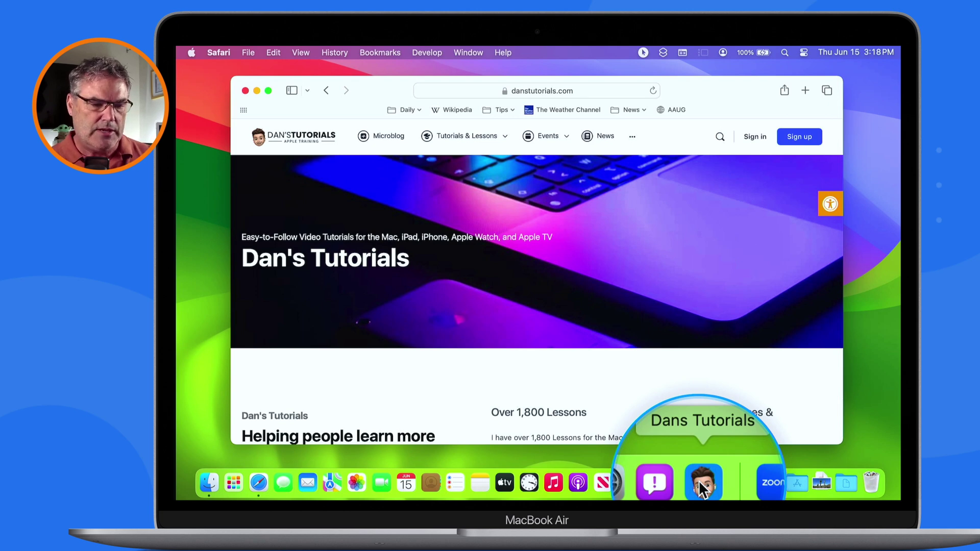
Step: Quit Safari and launch the Dans Tutorials web app from the Dock
{"action": "left_click", "coordinate": [219, 51]}
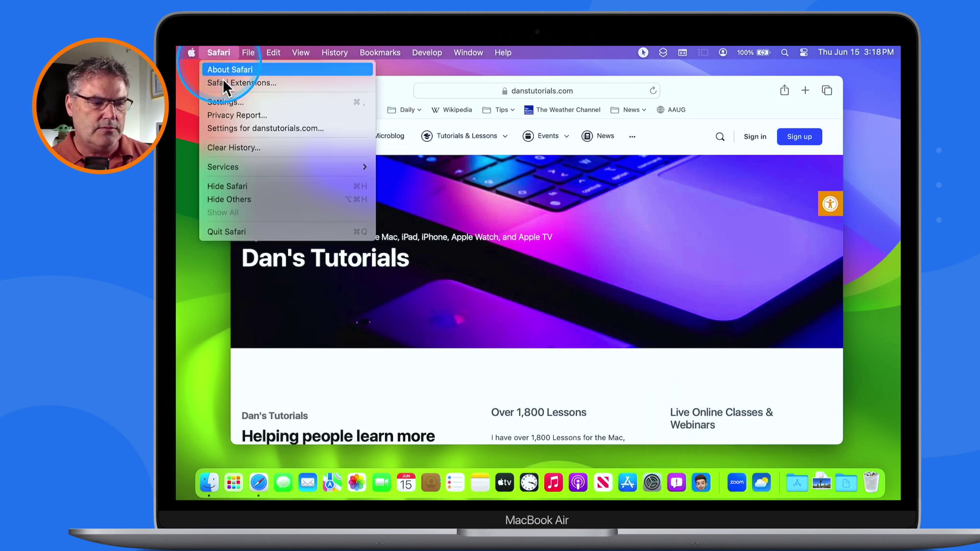
{"action": "left_click", "coordinate": [226, 230]}
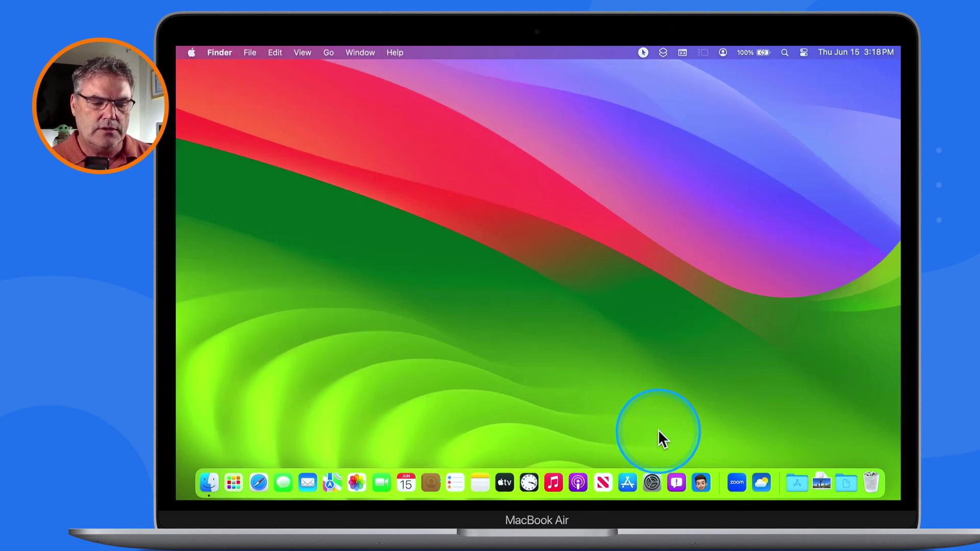
{"action": "left_click", "coordinate": [701, 482]}
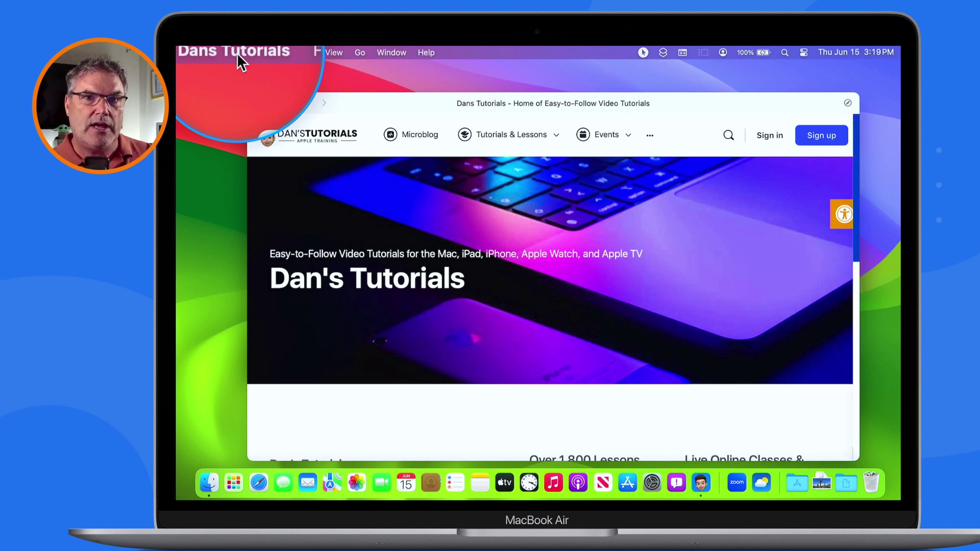
Step: Review the web app's own application commands and open the site's Tutorials page under Tutorials & Lessons
{"action": "left_click", "coordinate": [236, 53]}
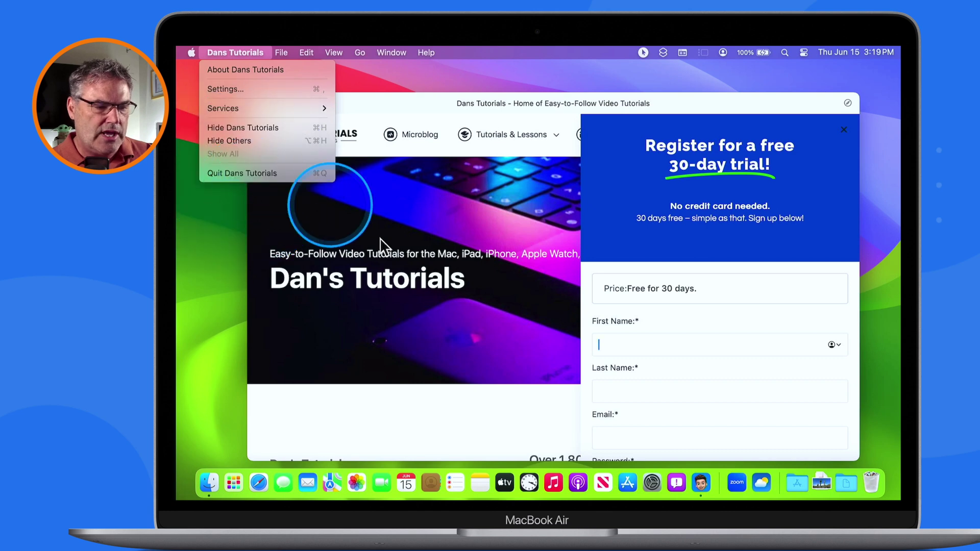
{"action": "left_click", "coordinate": [415, 339]}
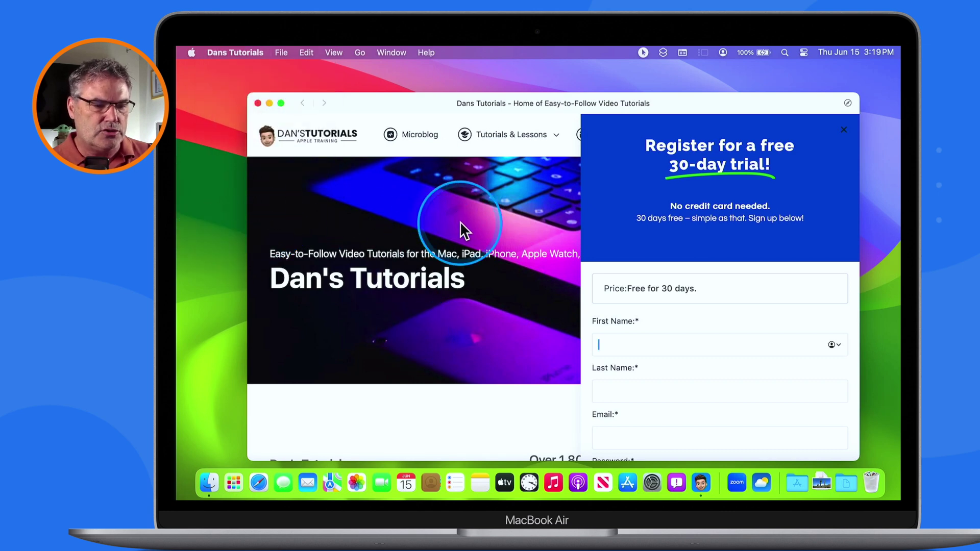
{"action": "mouse_move", "coordinate": [508, 137]}
{"action": "left_click", "coordinate": [491, 168]}
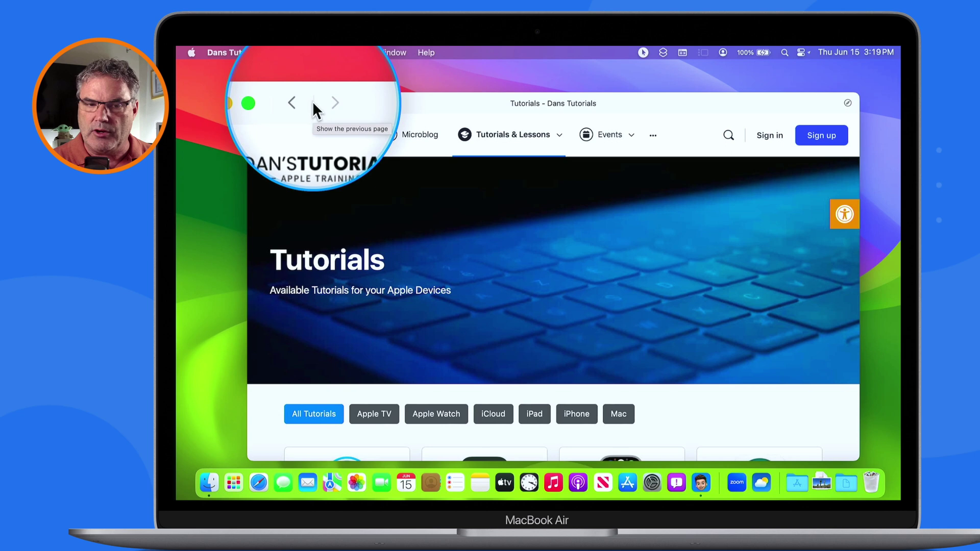
{"action": "left_click", "coordinate": [823, 133]}
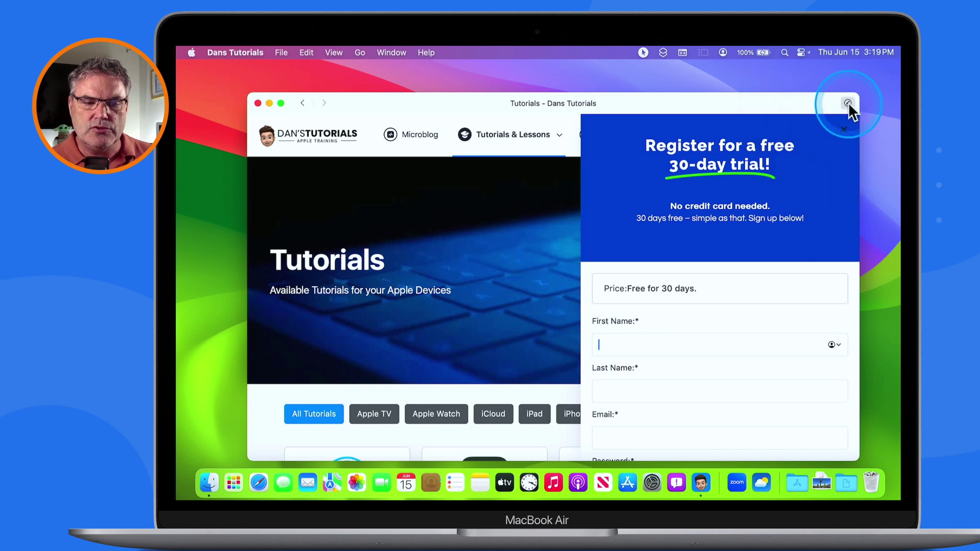
Step: Send the current page to Safari and back to the Dans Tutorials web app, and quit Safari
{"action": "left_click", "coordinate": [847, 102]}
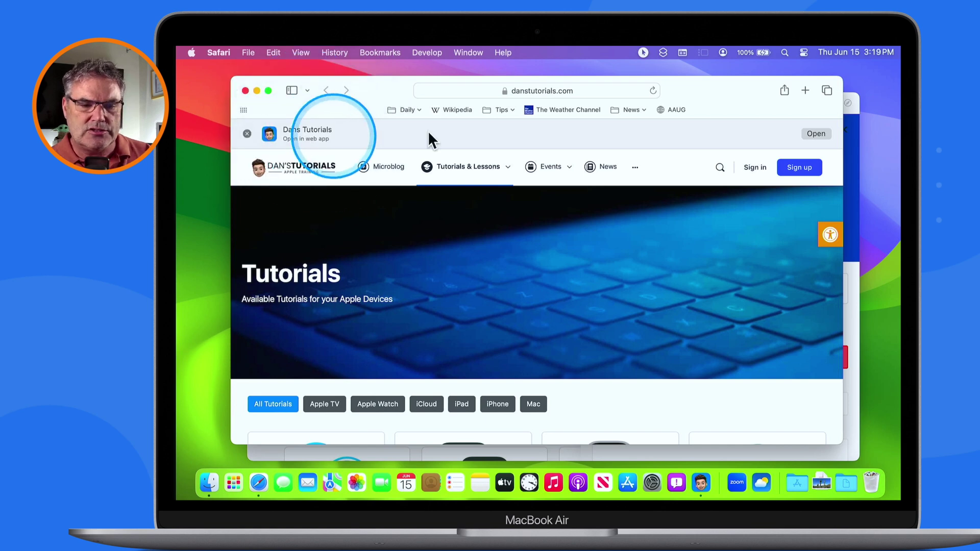
{"action": "left_click", "coordinate": [813, 131]}
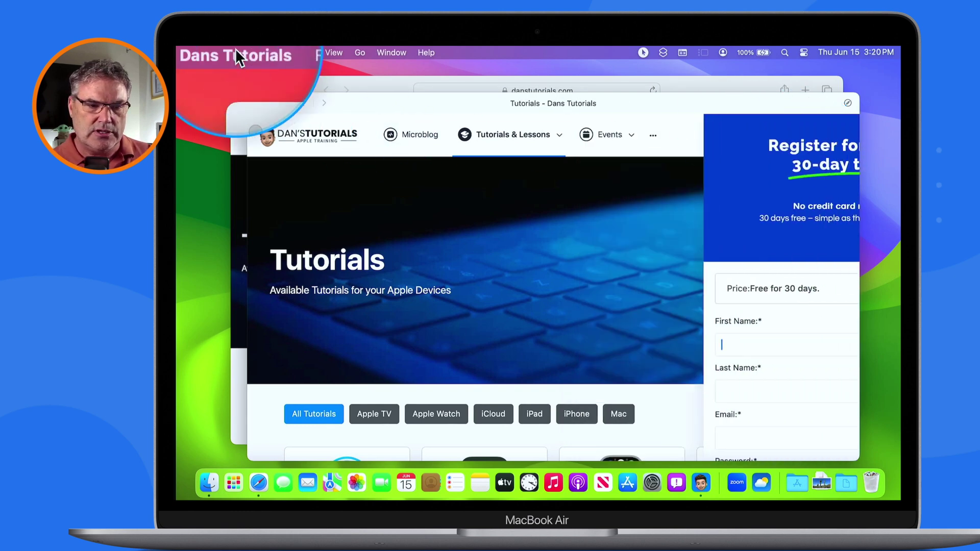
{"action": "left_click", "coordinate": [252, 489]}
{"action": "left_click", "coordinate": [260, 454]}
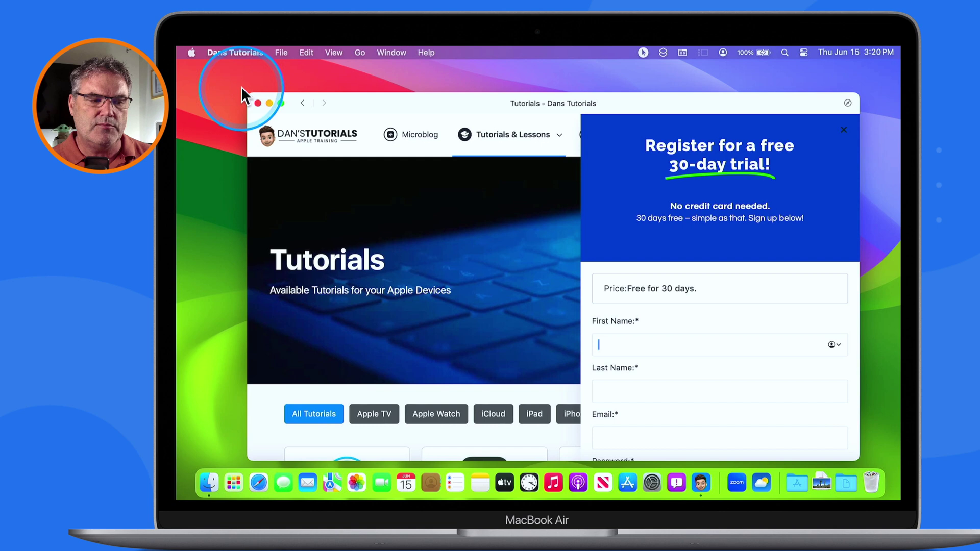
Step: Review the web app's Privacy and General settings as well as its available view commands
{"action": "left_click", "coordinate": [235, 53]}
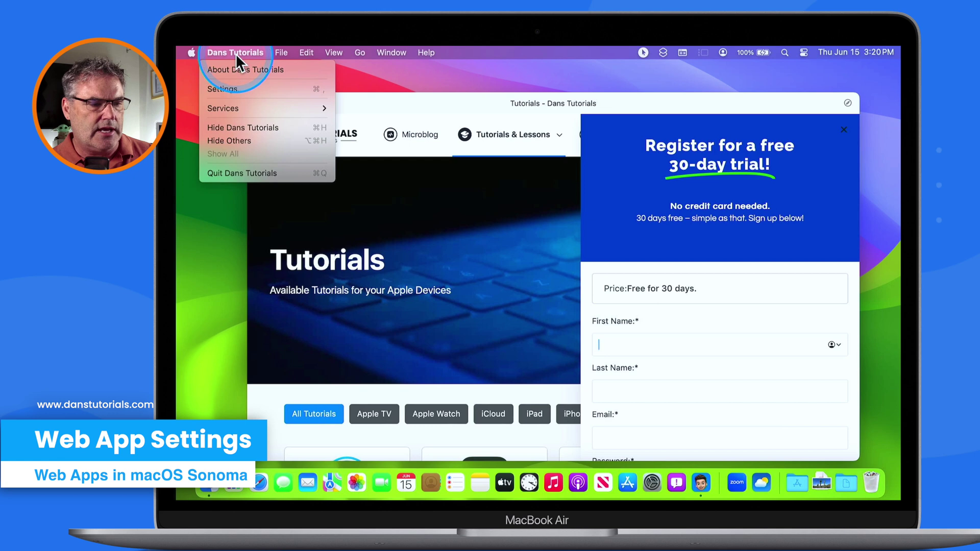
{"action": "left_click", "coordinate": [229, 89]}
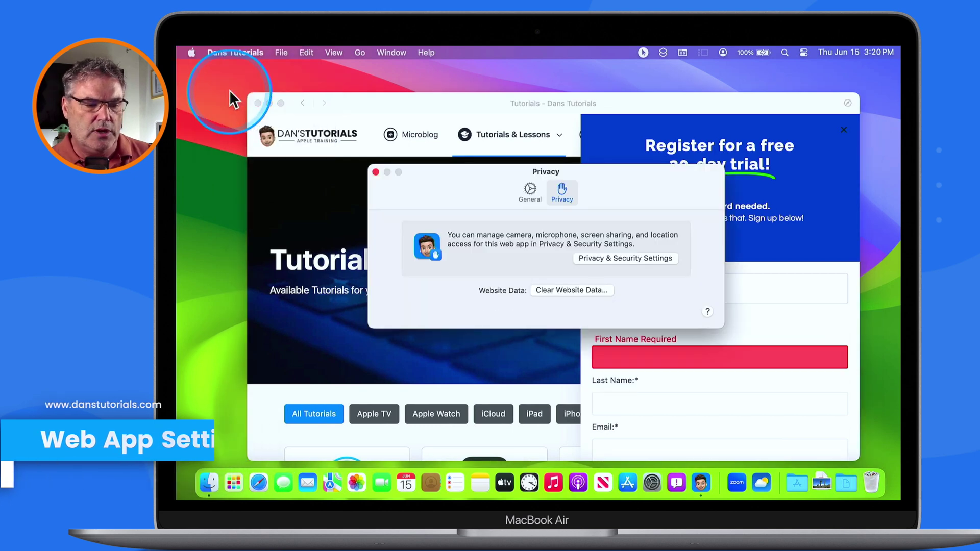
{"action": "left_click", "coordinate": [530, 196]}
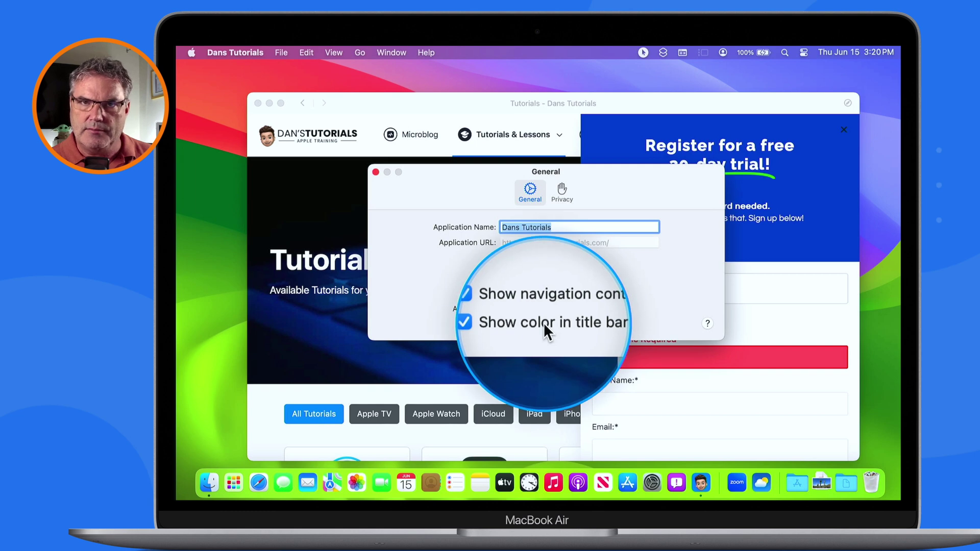
{"action": "left_click", "coordinate": [559, 192]}
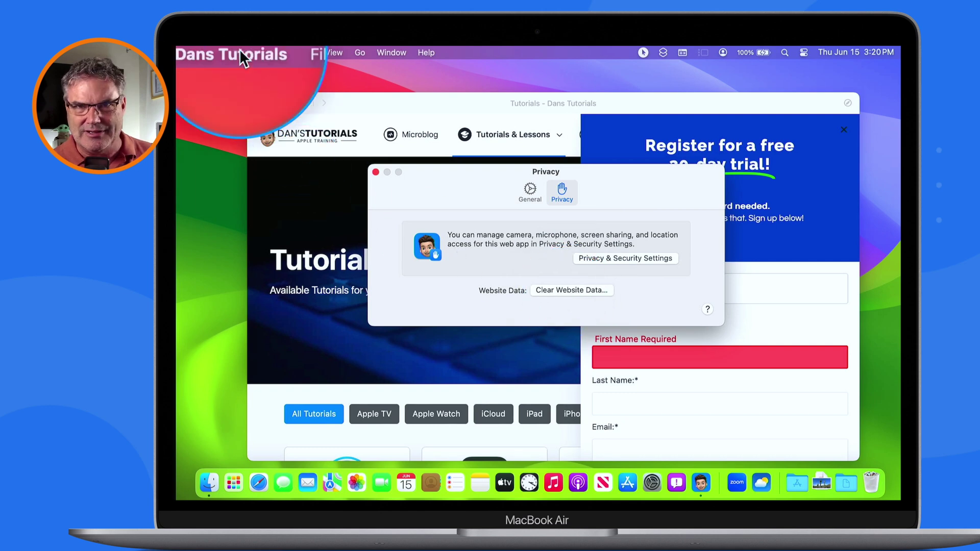
{"action": "left_click", "coordinate": [375, 172]}
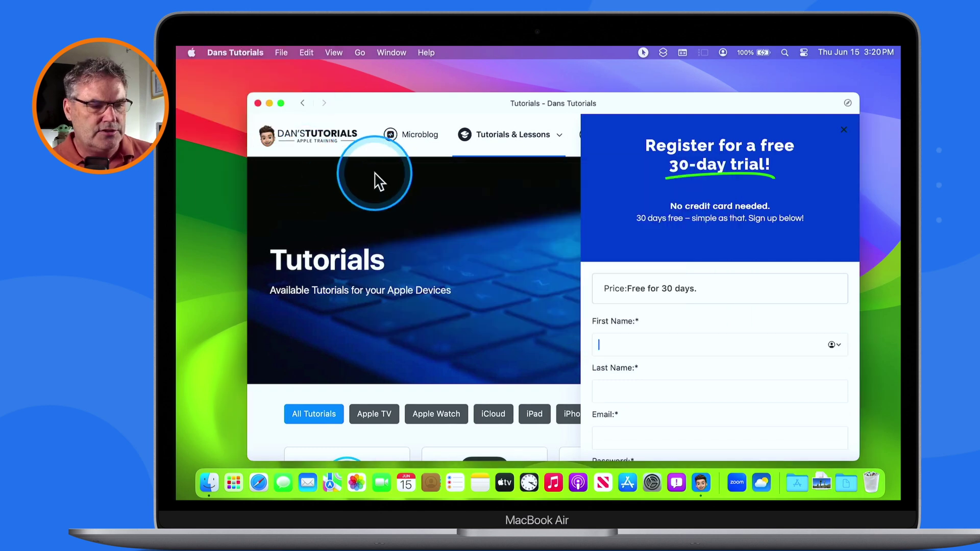
{"action": "left_click", "coordinate": [334, 53]}
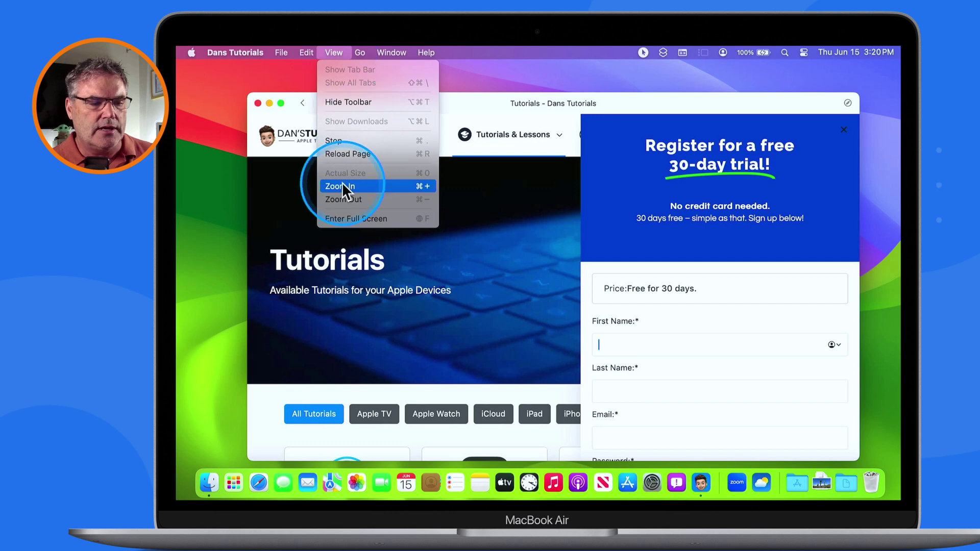
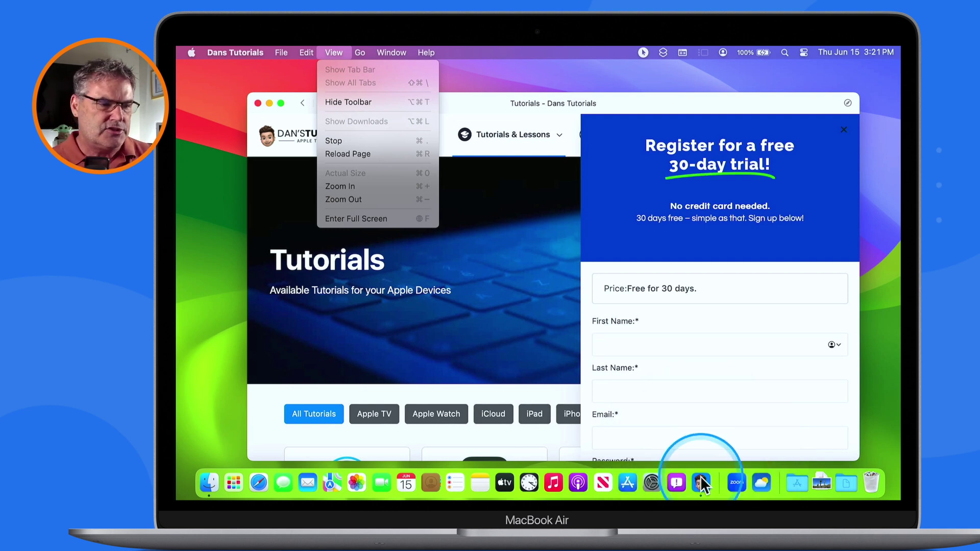
{"action": "left_click", "coordinate": [490, 111]}
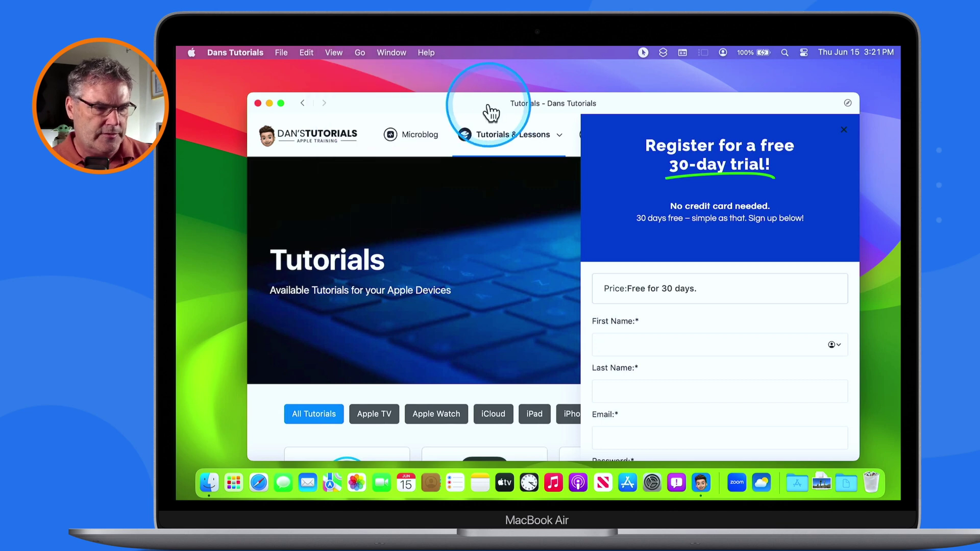
Step: Quit the web app and locate its file in a new Finder window, inside the home folder's Applications folder
{"action": "key", "text": "super+q"}
{"action": "key", "text": "super+n"}
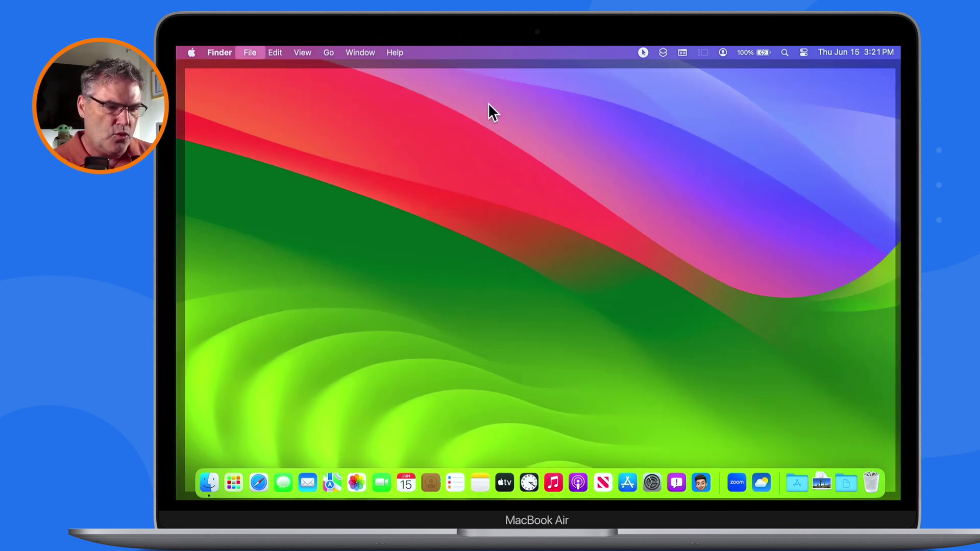
{"action": "left_click", "coordinate": [399, 336]}
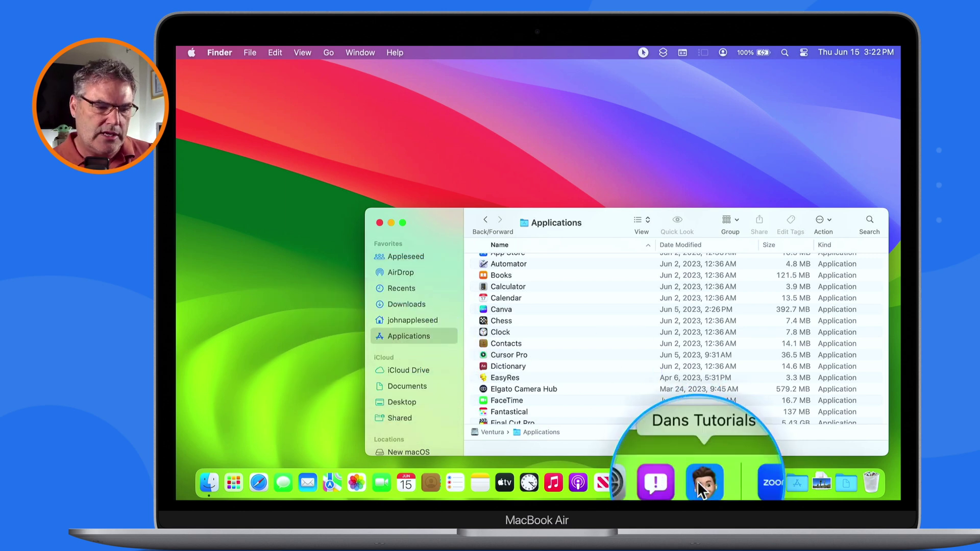
{"action": "left_click", "coordinate": [402, 319]}
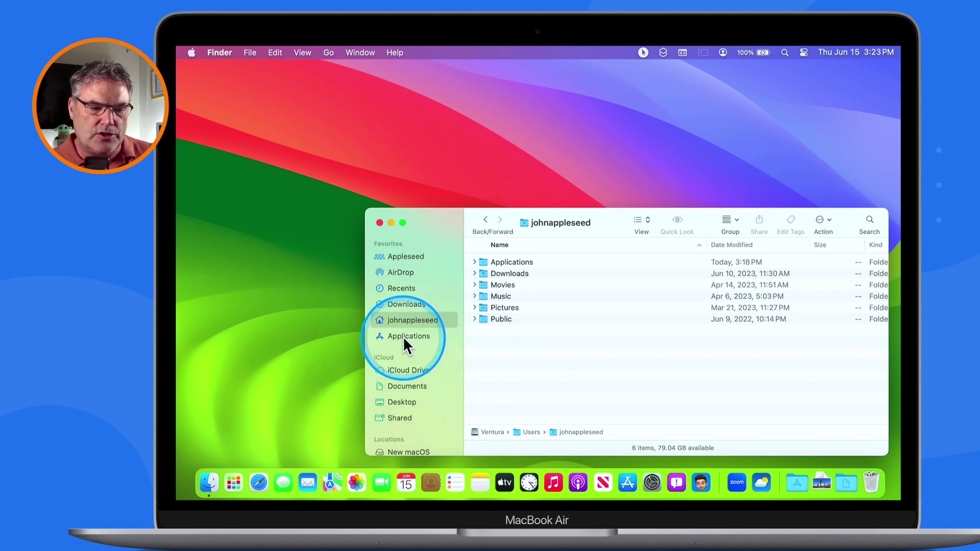
{"action": "left_click", "coordinate": [473, 261]}
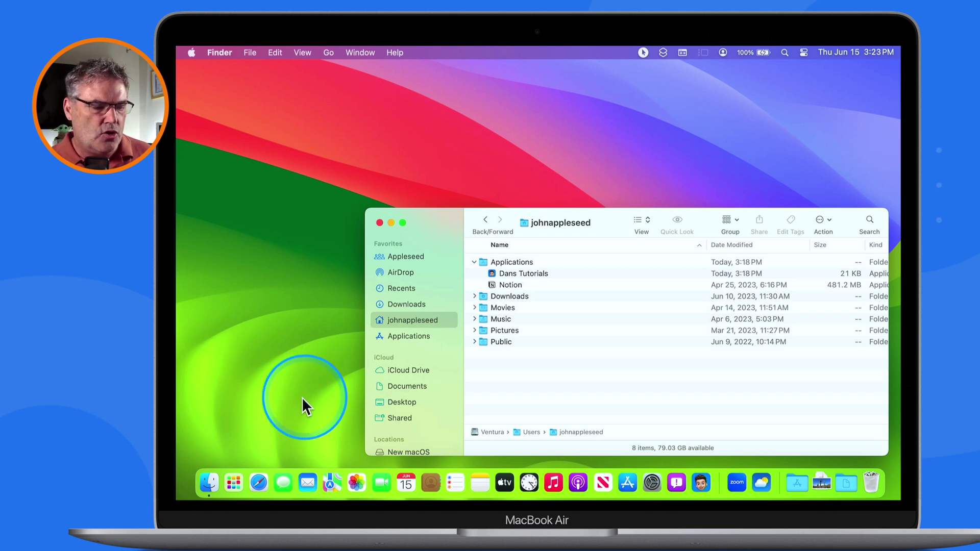
Step: Switch to Safari and load danstutorials.com again
{"action": "left_click", "coordinate": [258, 483]}
{"action": "type", "text": "d"}
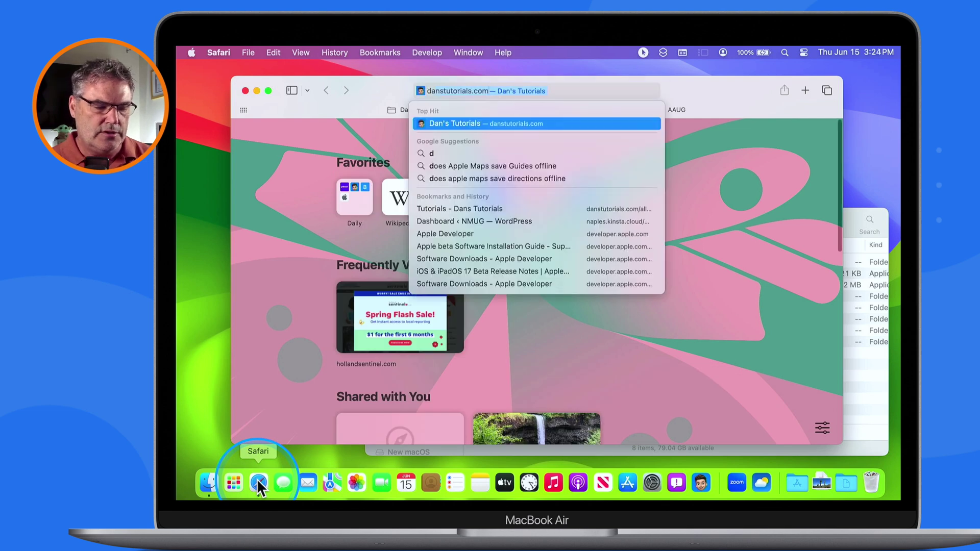
{"action": "type", "text": "an"}
{"action": "key", "text": "Return"}
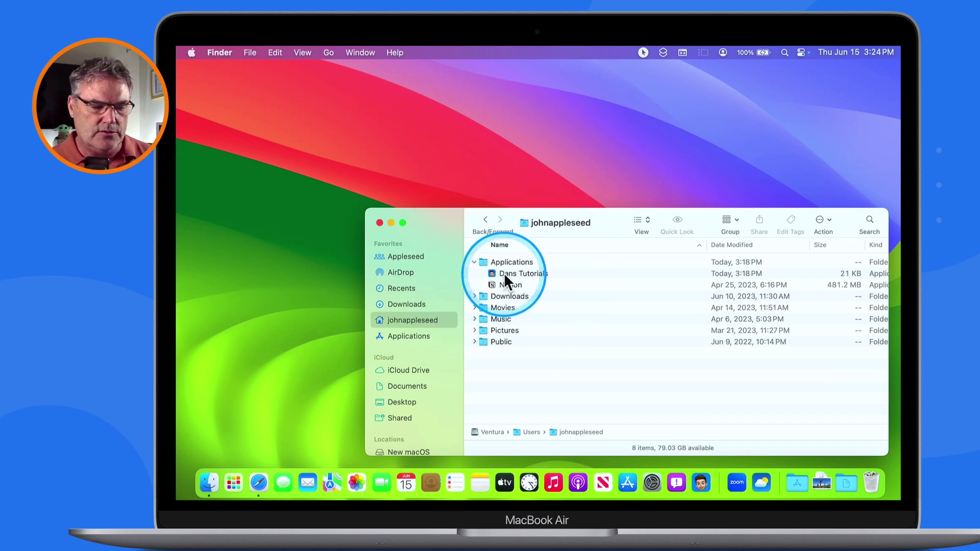
Step: Move Dans Tutorials from the home folder's Applications folder to the main Applications folder, and test launching it from there
{"action": "left_click_drag", "start_coordinate": [504, 273], "coordinate": [401, 338]}
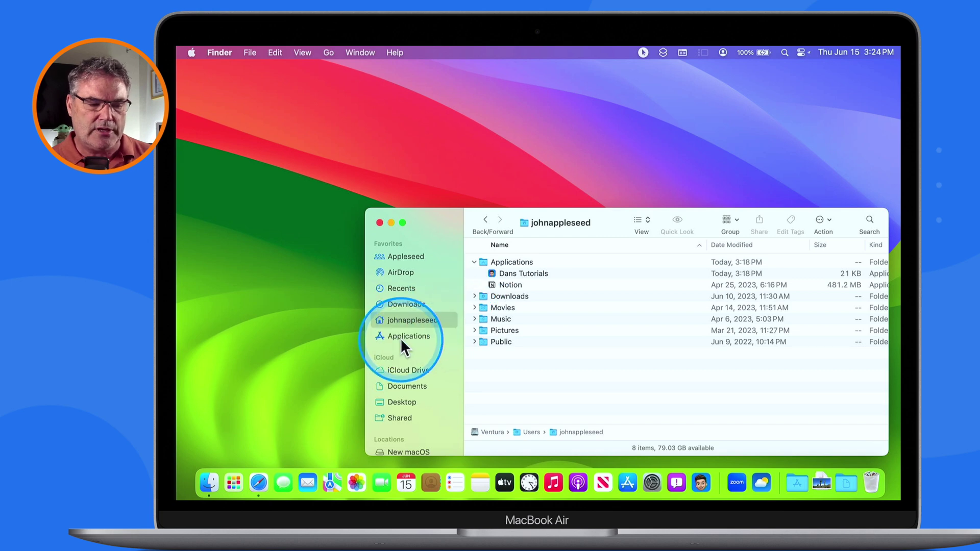
{"action": "left_click", "coordinate": [400, 338]}
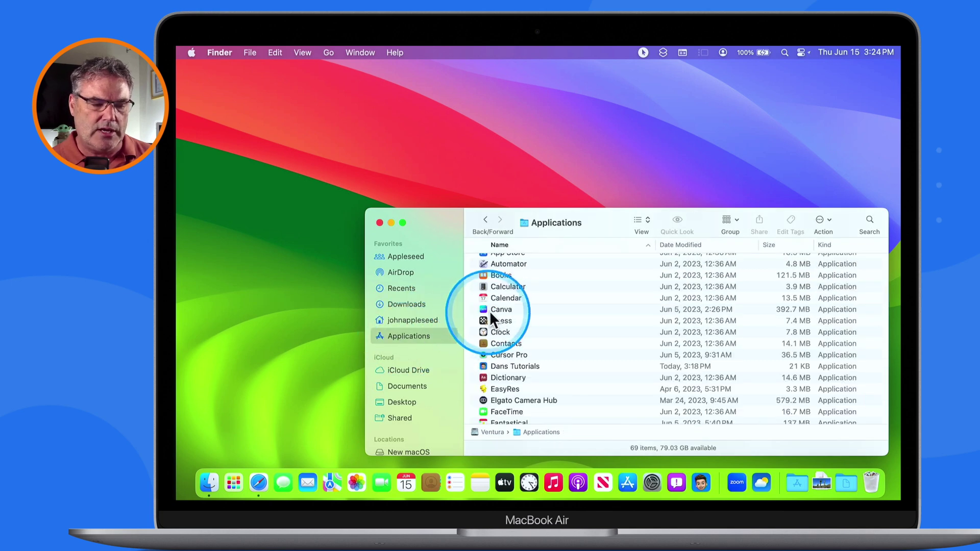
{"action": "double_click", "coordinate": [498, 366]}
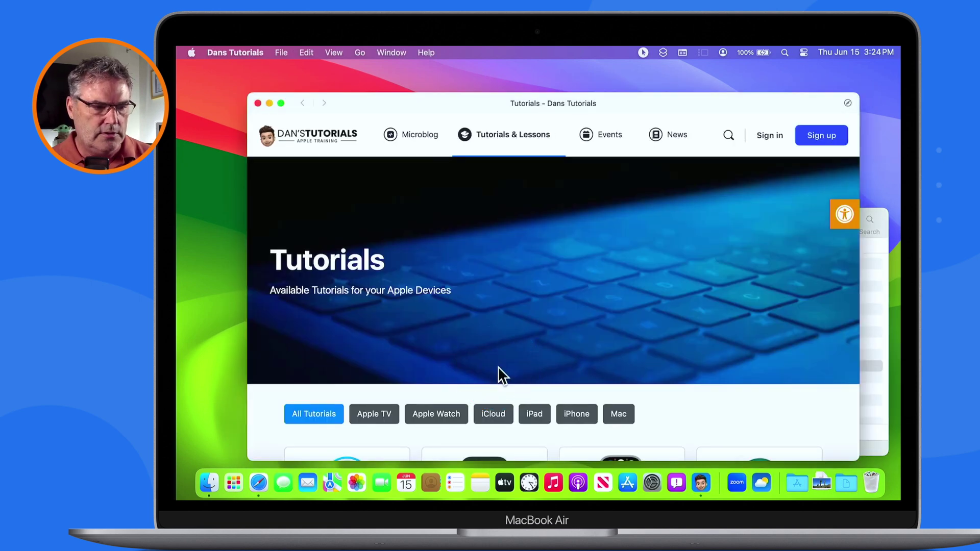
{"action": "key", "text": "super+q"}
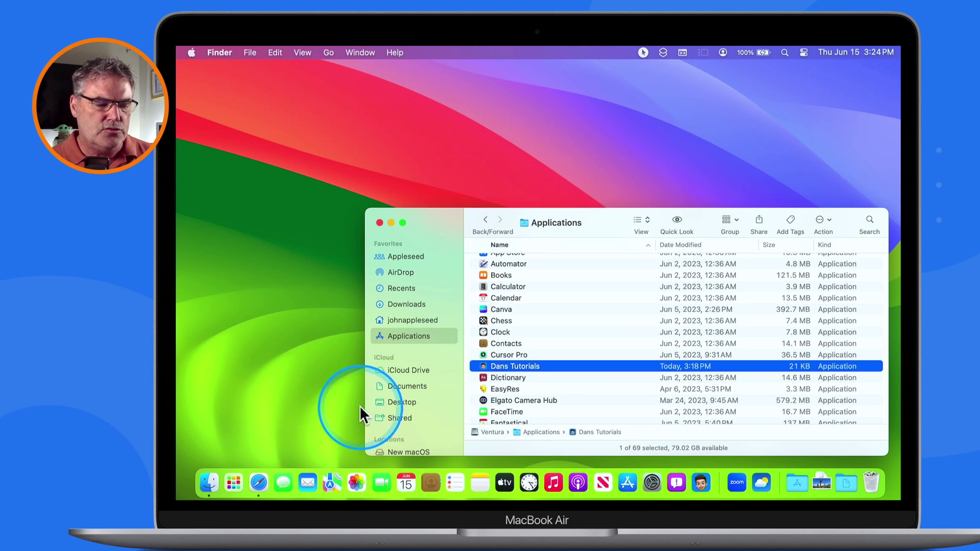
Step: Switch to Safari, look at the danstutorials.com page and its web app banner, and close the browser window
{"action": "left_click", "coordinate": [256, 483]}
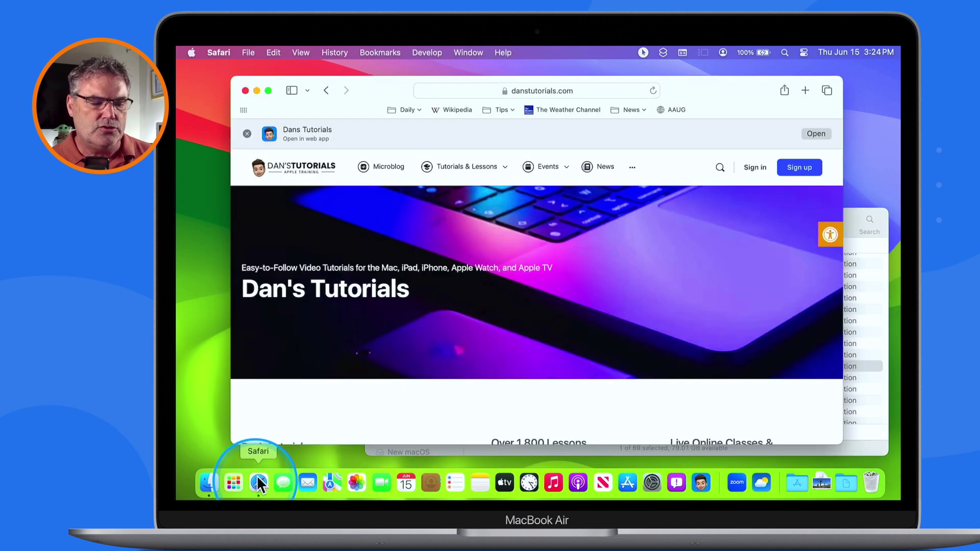
{"action": "left_click", "coordinate": [282, 387]}
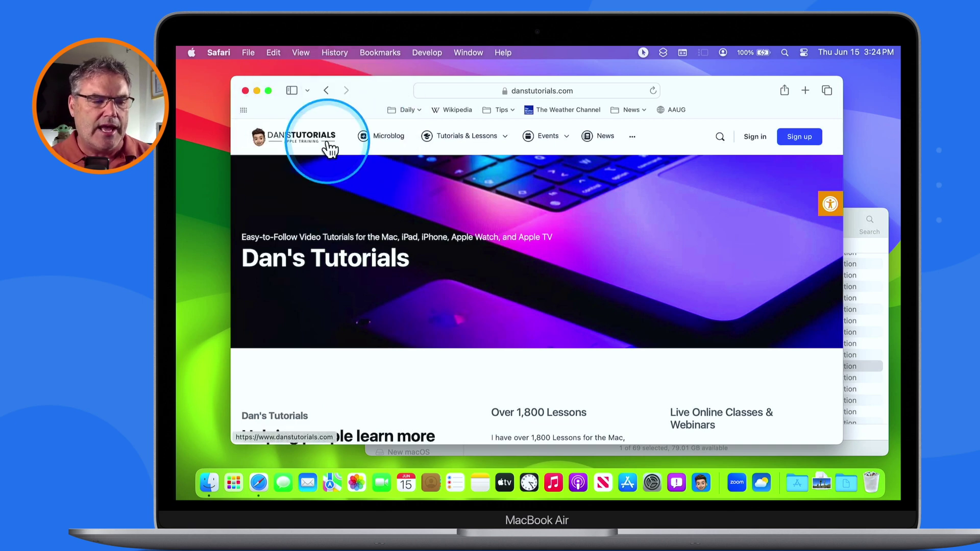
{"action": "key", "text": "super+w"}
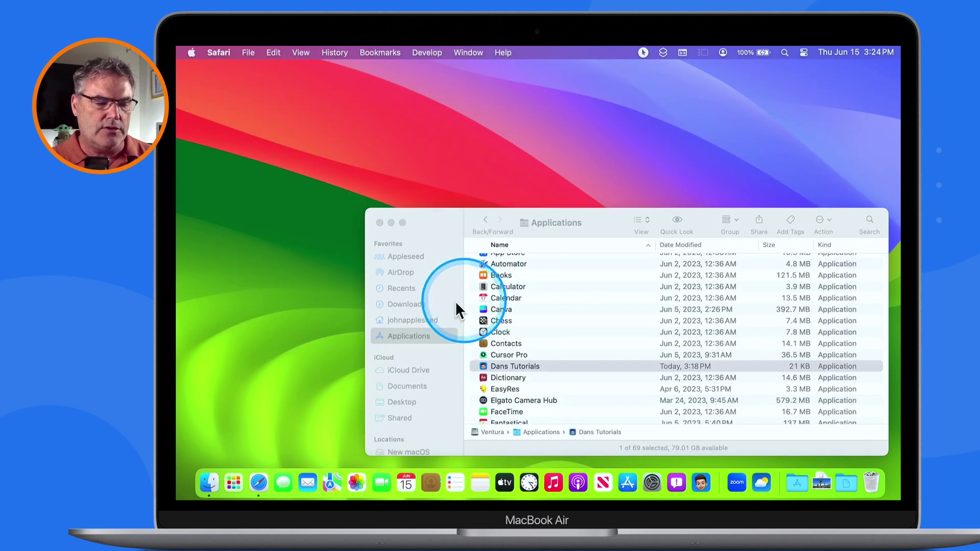
Step: Return to Finder and view the home folder's contents, including its Applications subfolder
{"action": "left_click", "coordinate": [428, 319]}
{"action": "left_click", "coordinate": [428, 319]}
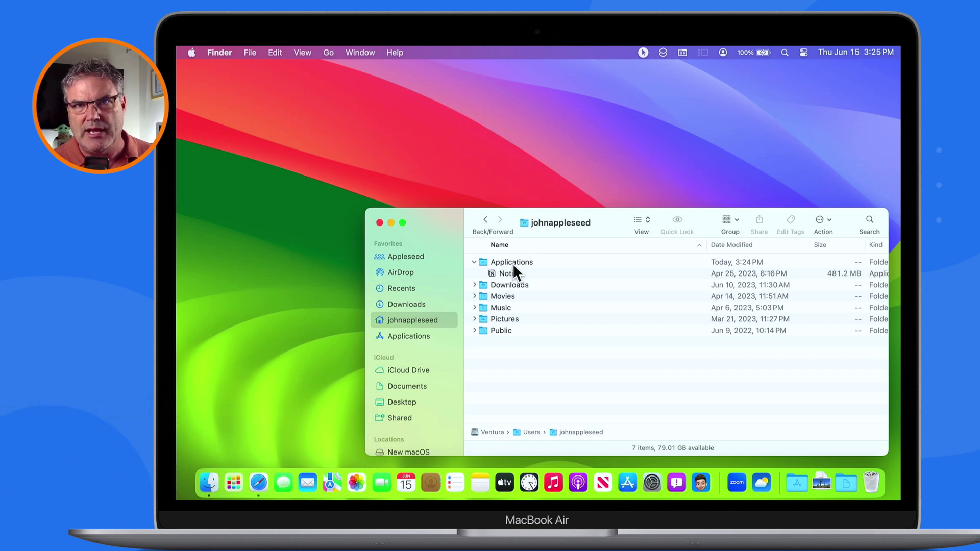
{"action": "left_click", "coordinate": [592, 324]}
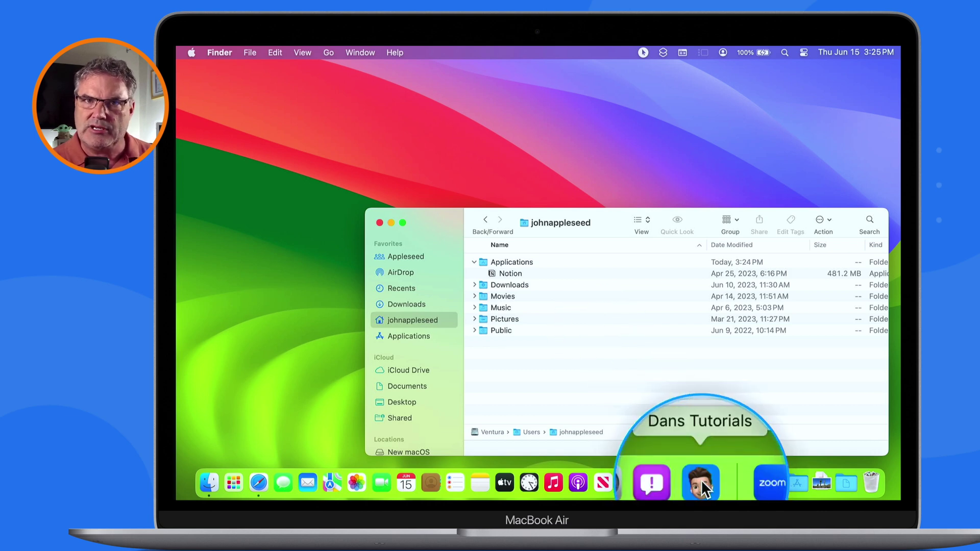
Step: Remove Dans Tutorials from the Dock and move its app from the main Applications folder to the Trash
{"action": "left_click_drag", "start_coordinate": [701, 480], "coordinate": [643, 134]}
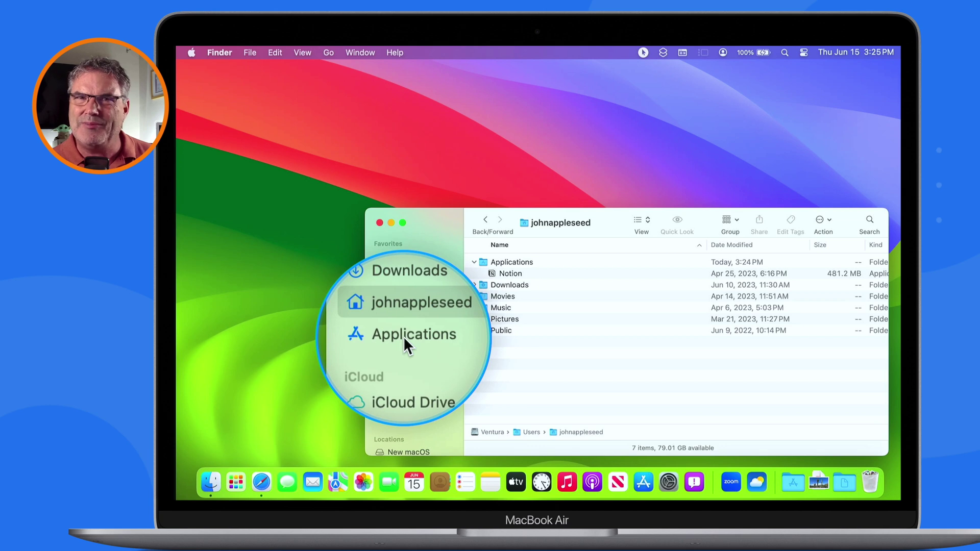
{"action": "left_click", "coordinate": [421, 335]}
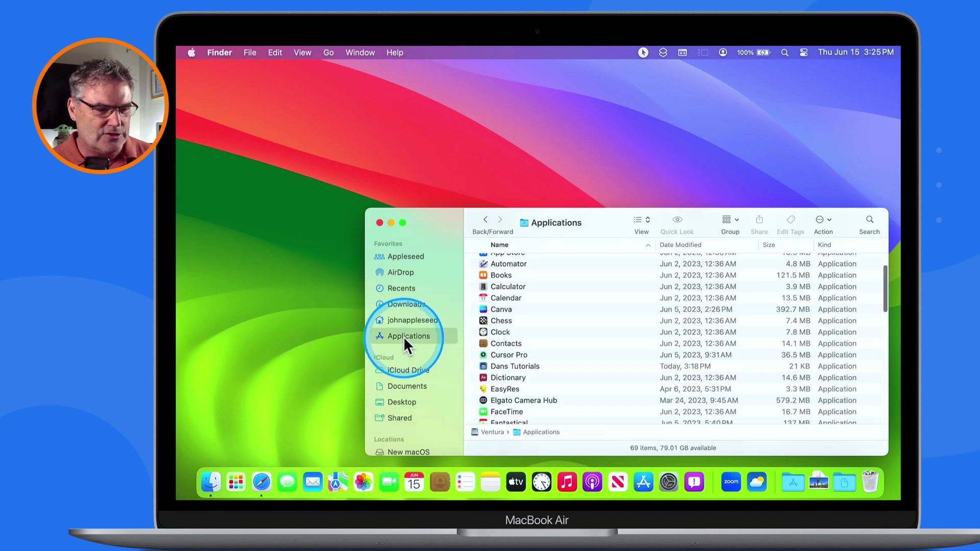
{"action": "left_click", "coordinate": [503, 367]}
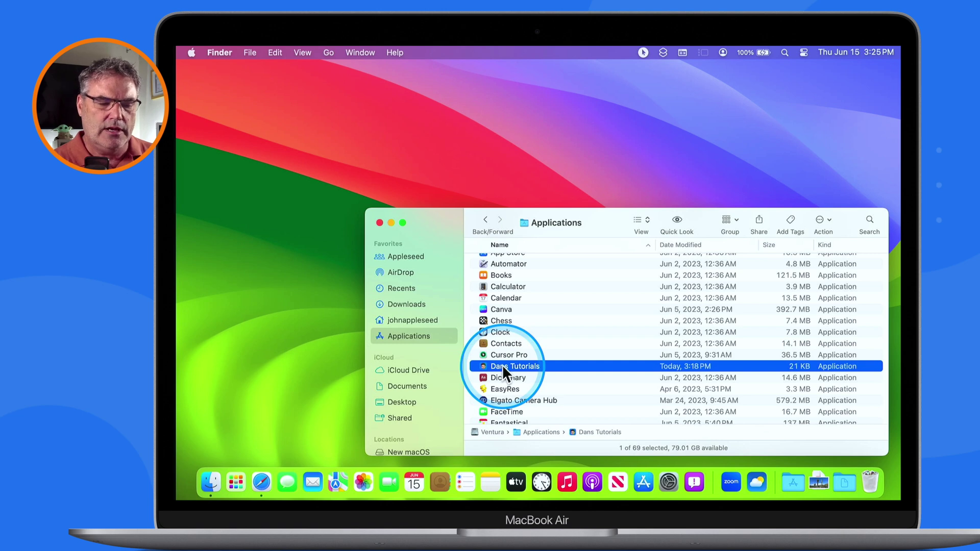
{"action": "key", "text": "super+BackSpace"}
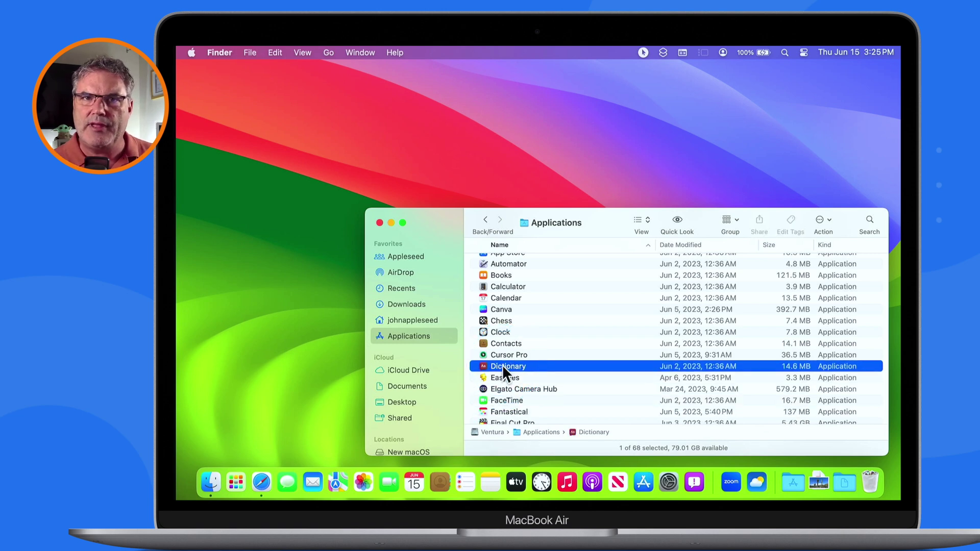